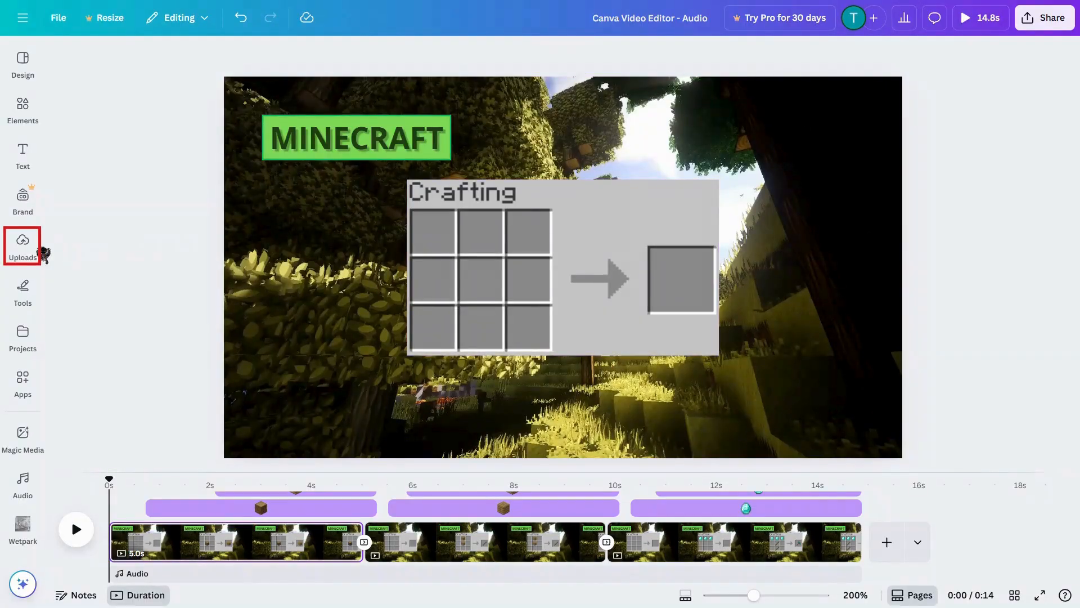
Upload the audio files Random_levelup, Successful_hit, Wood_dig1, Wood_dig2.ogg, Wood_dig3.ogg and Wood_dig4 from the Crafting folder
click(23, 247)
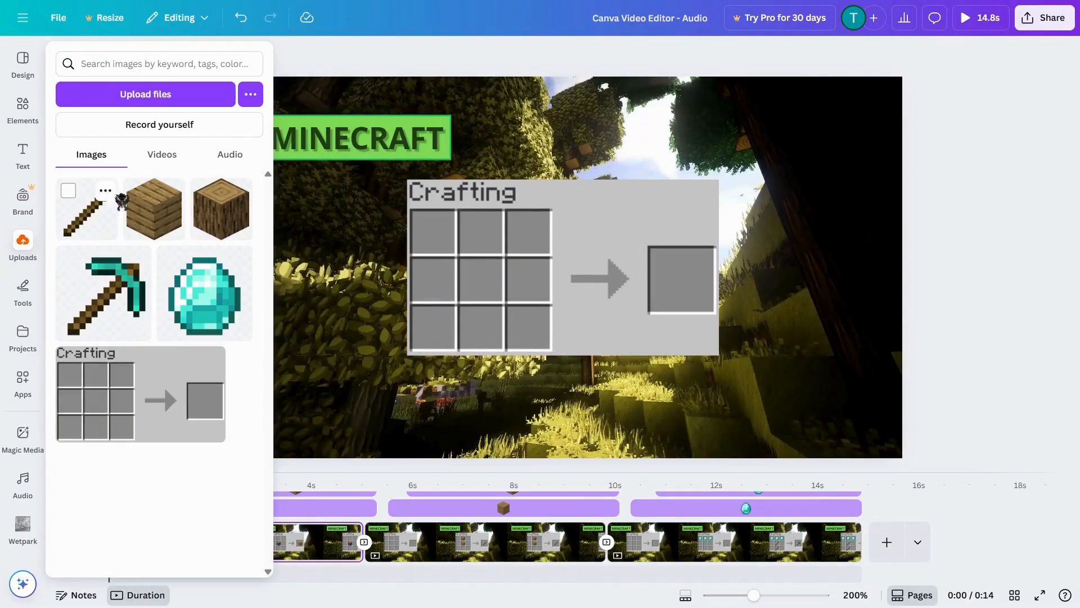
click(224, 157)
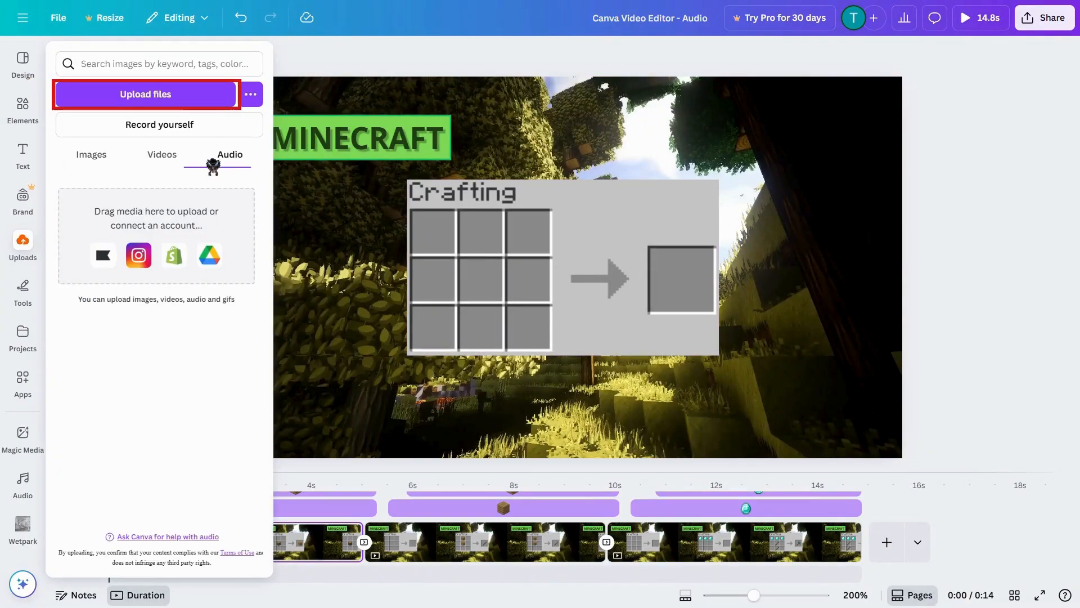
click(176, 100)
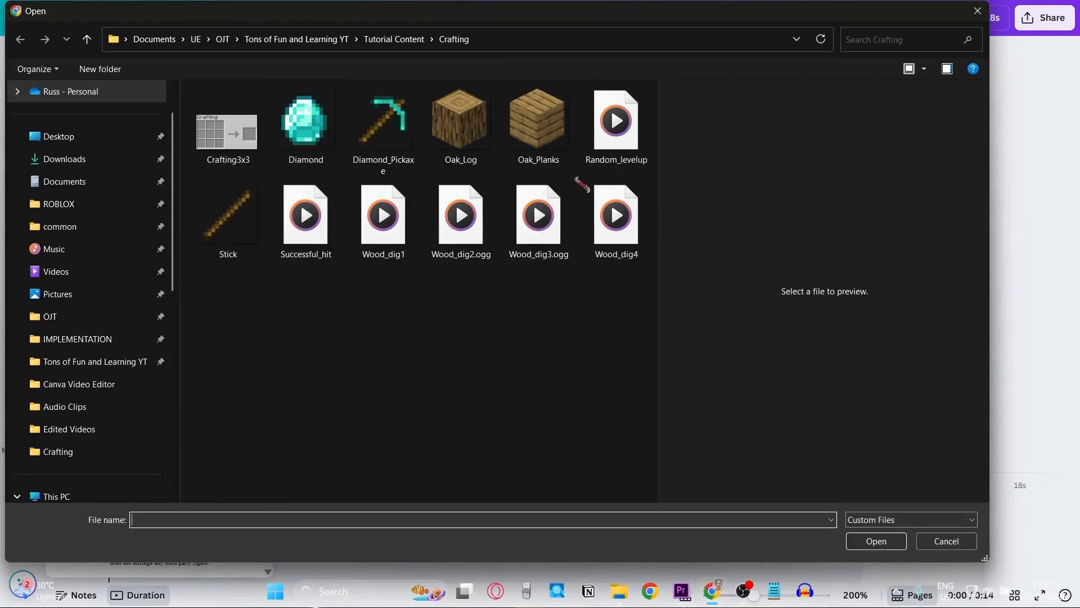
click(620, 123)
ctrl+click(298, 229)
ctrl+click(380, 228)
ctrl+click(459, 228)
ctrl+click(534, 228)
ctrl+click(613, 228)
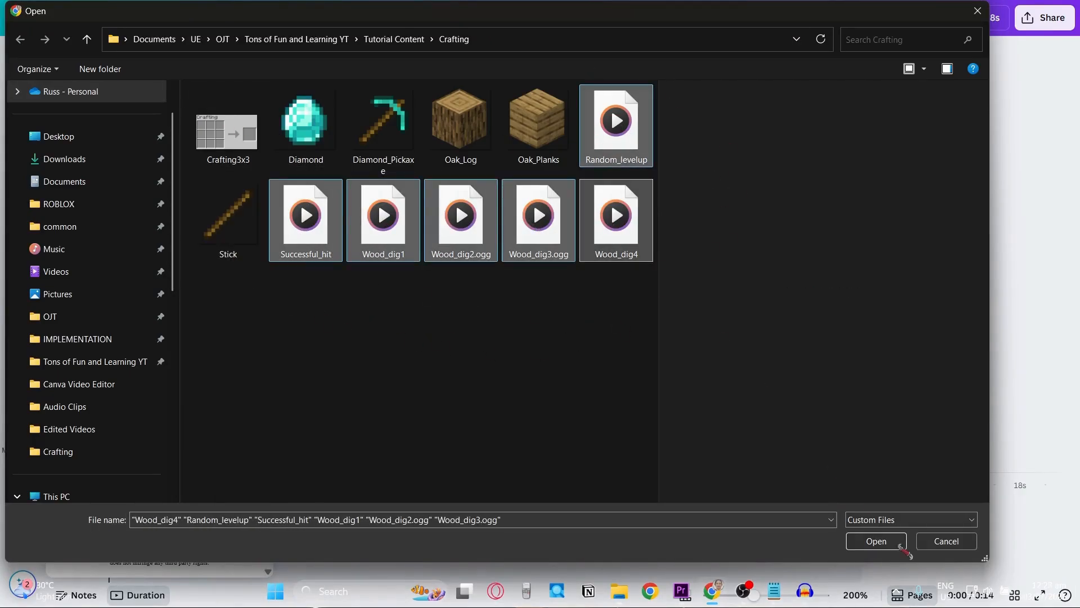
click(899, 543)
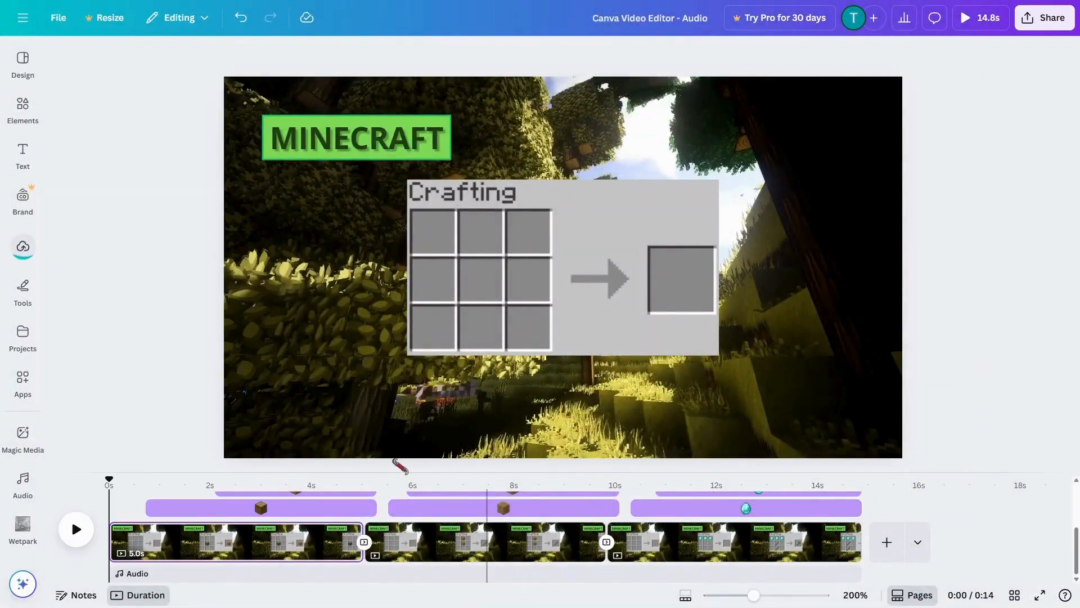
Add the uploaded Wood_dig1.ogg sound at the start of the timeline and play the video to check its timing
click(25, 252)
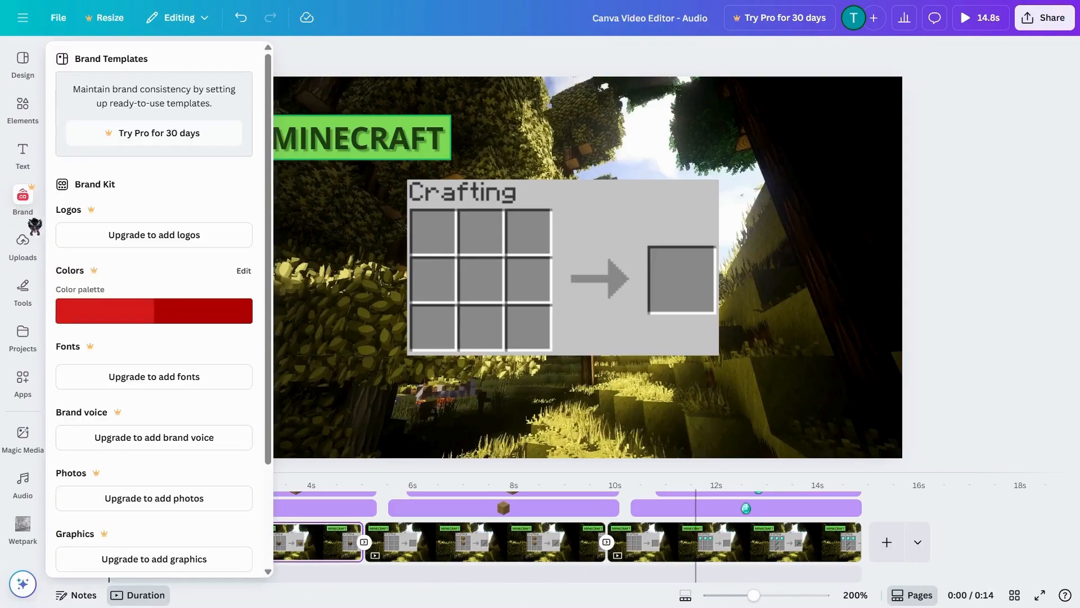
mouse_move(32, 252)
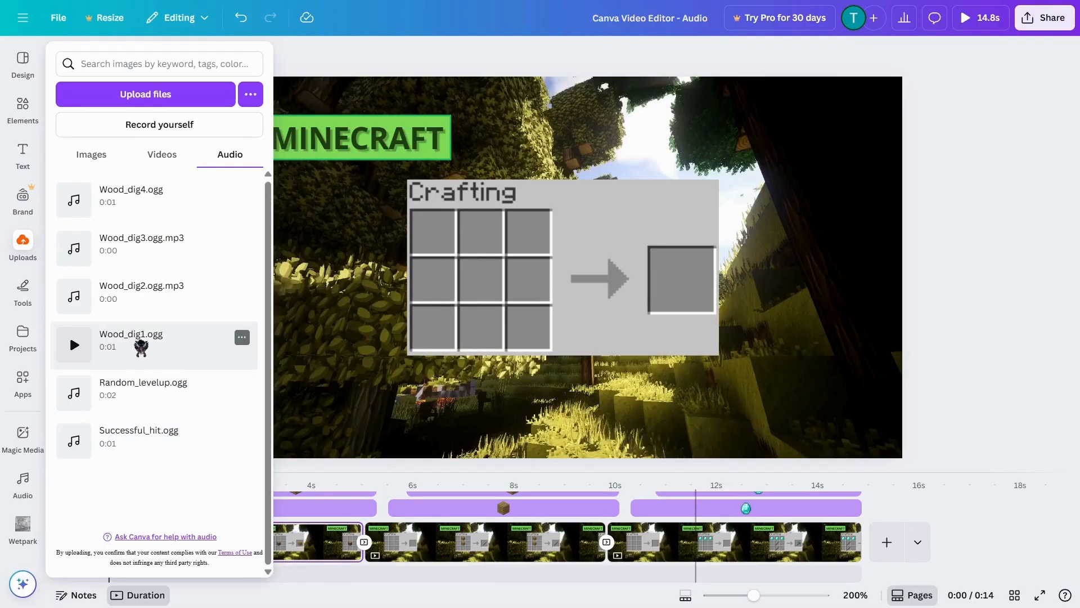
drag(141, 348, 111, 585)
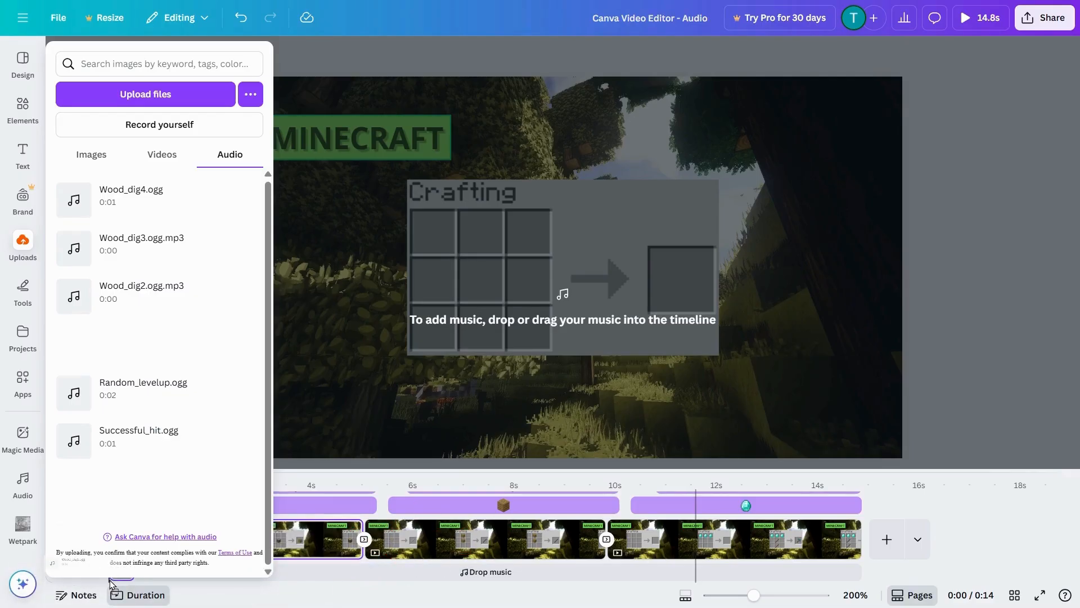
drag(311, 596, 318, 582)
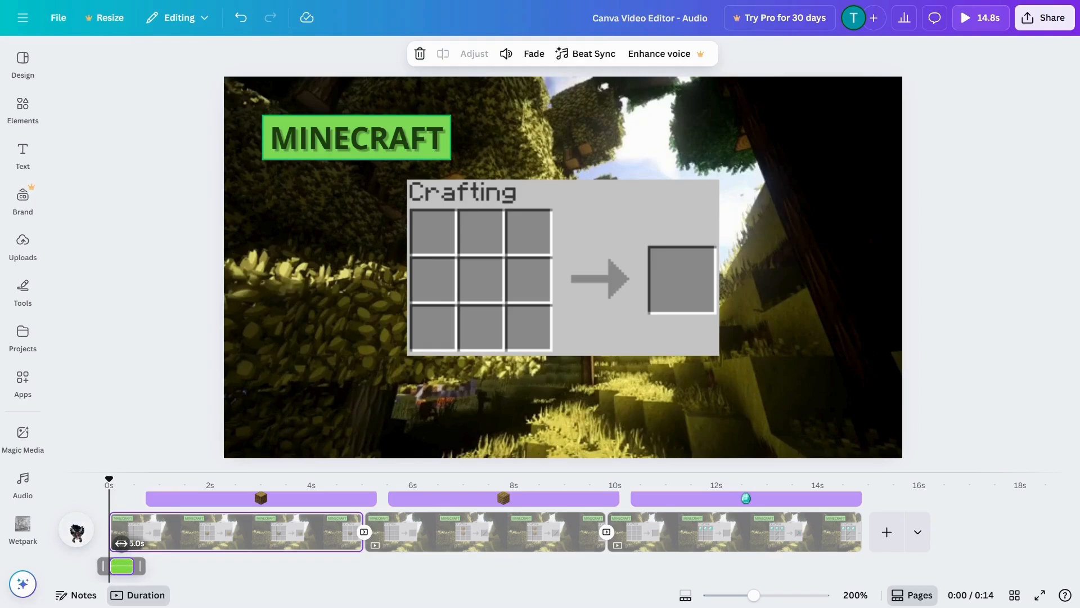
click(77, 530)
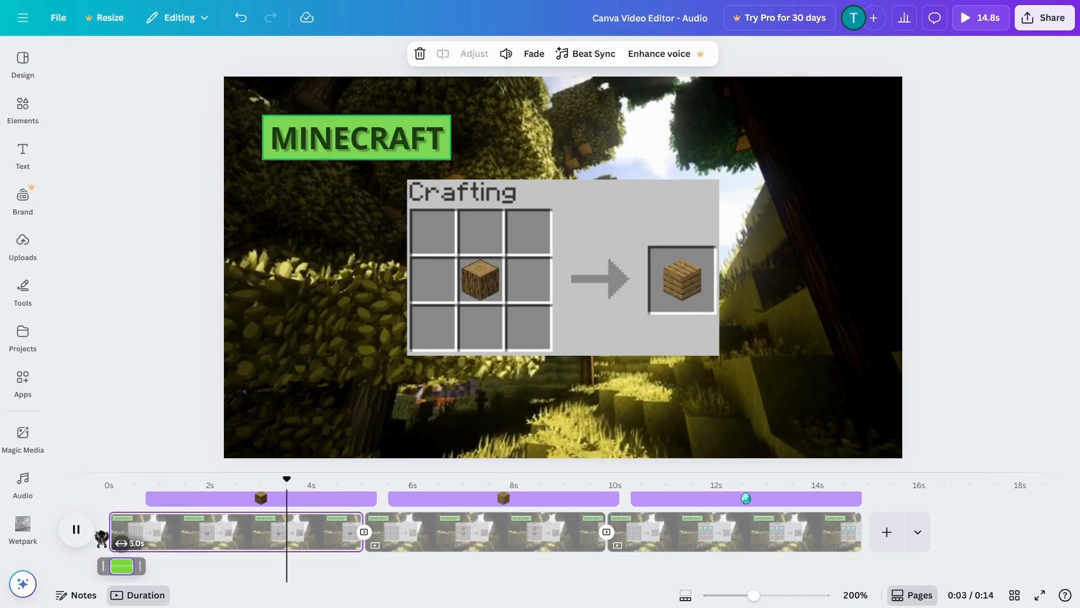
click(76, 528)
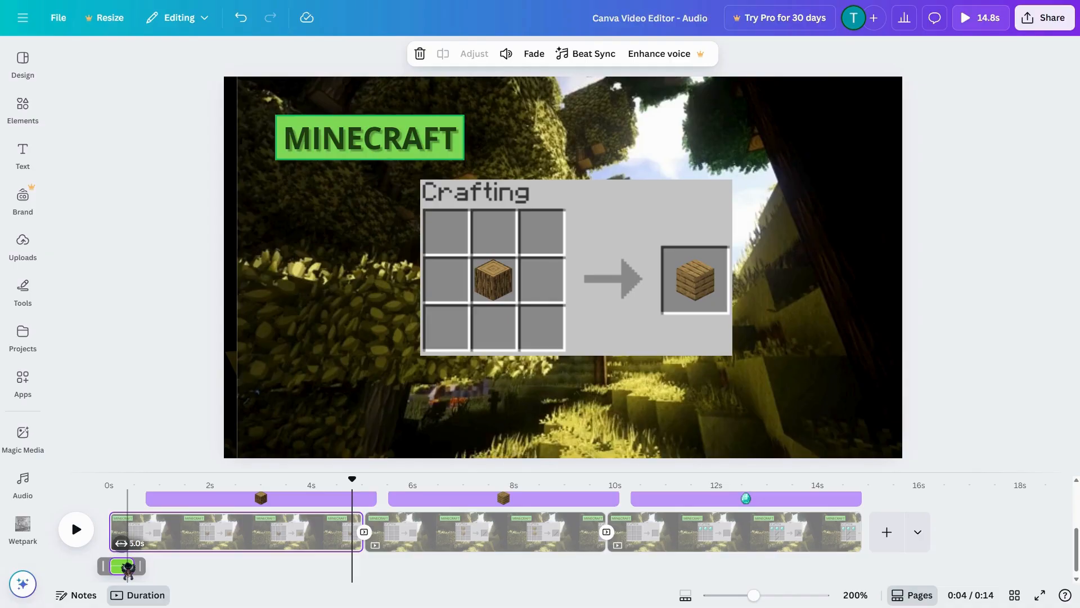
Move the wood dig clip to about 0.7 s, where the oak log appears, and play the video back
drag(128, 568, 172, 564)
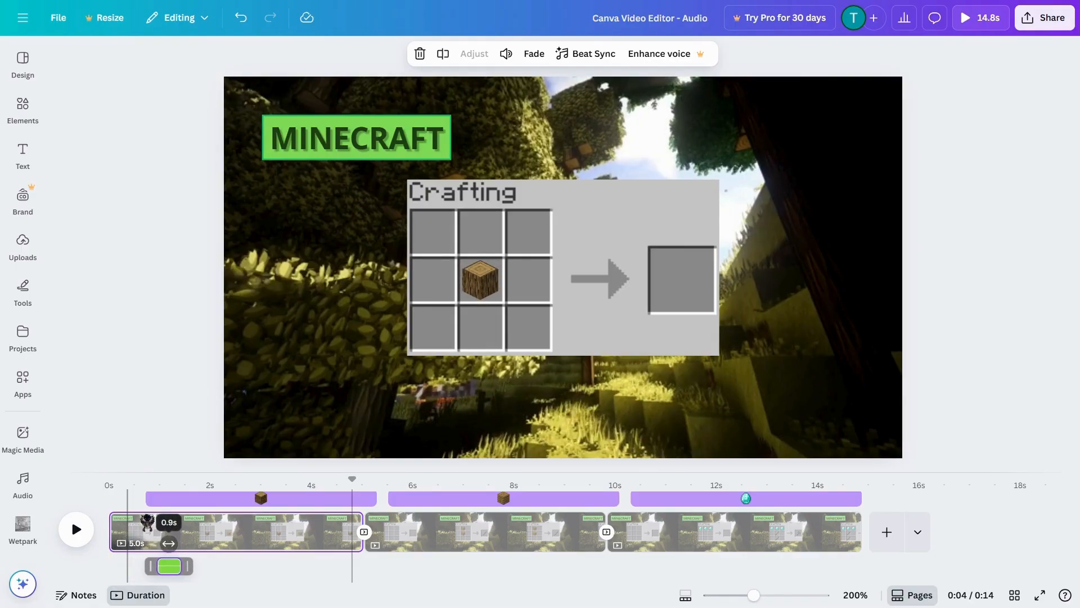
click(155, 482)
drag(154, 482, 145, 485)
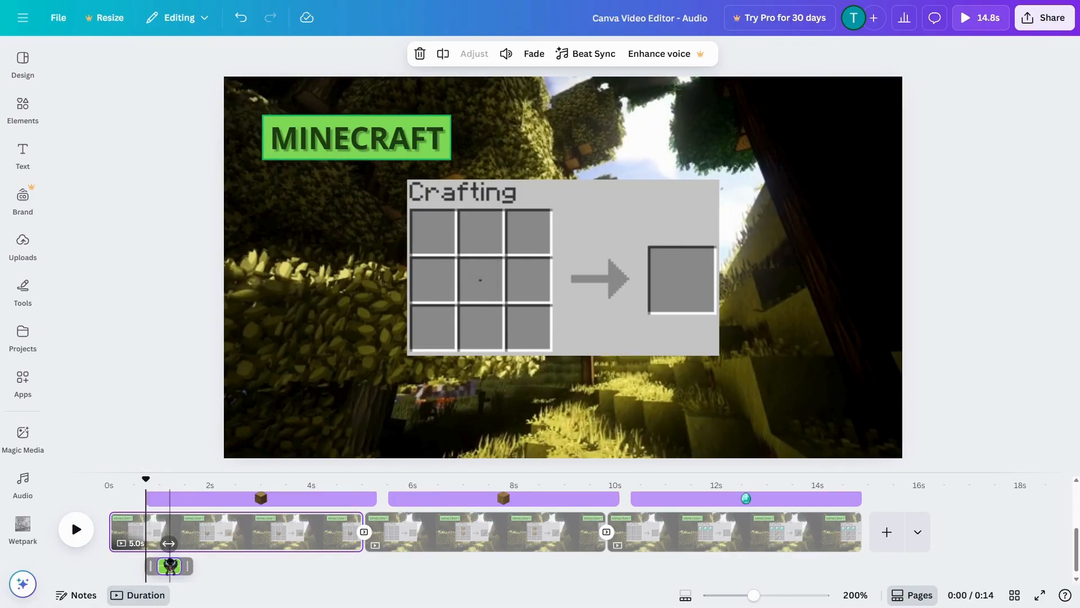
drag(169, 564, 160, 564)
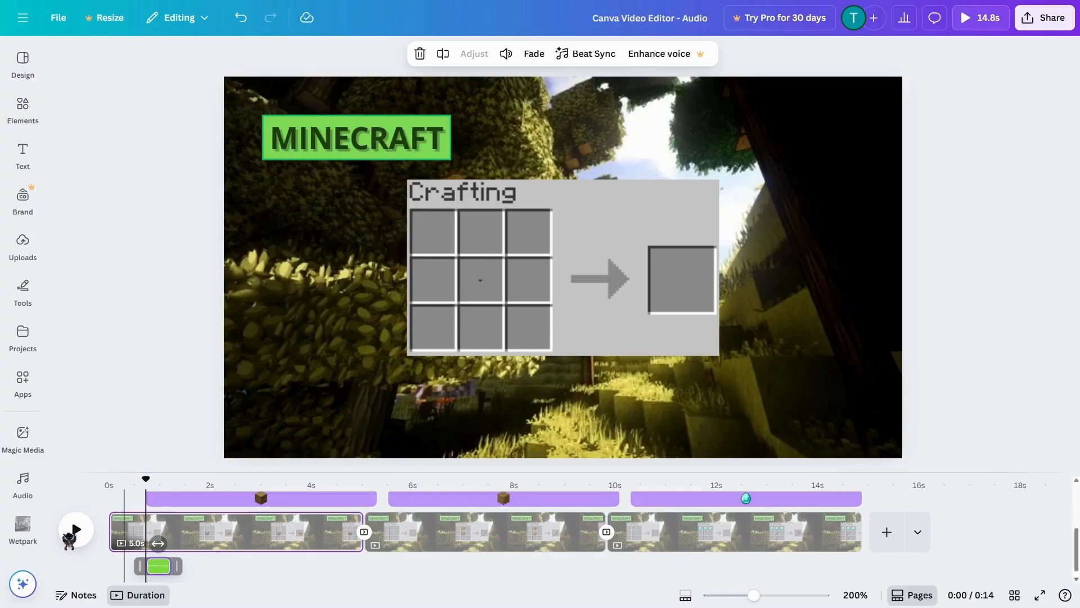
click(75, 532)
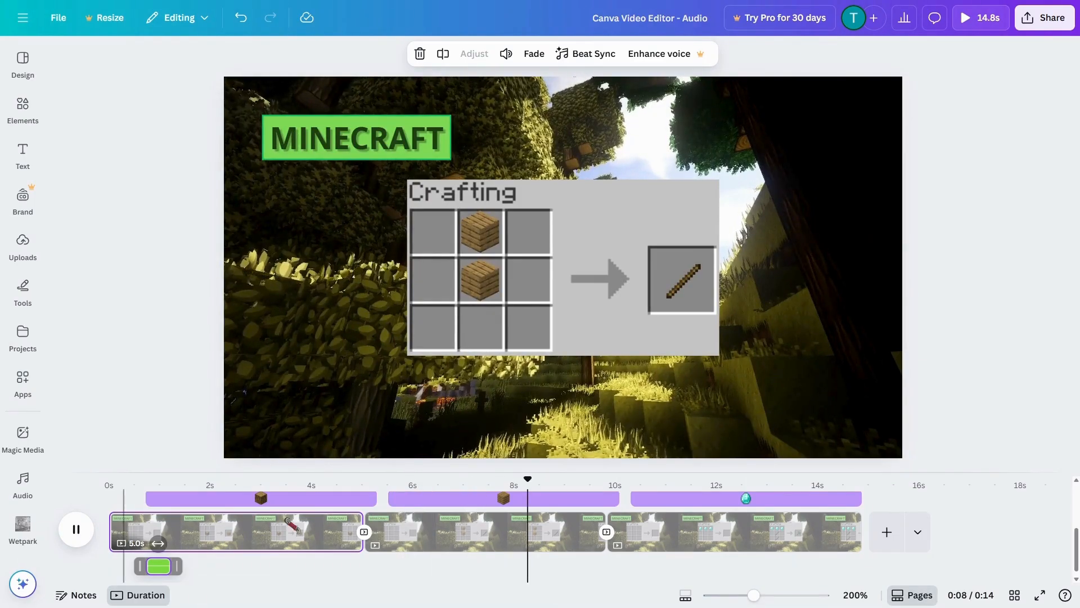
click(76, 529)
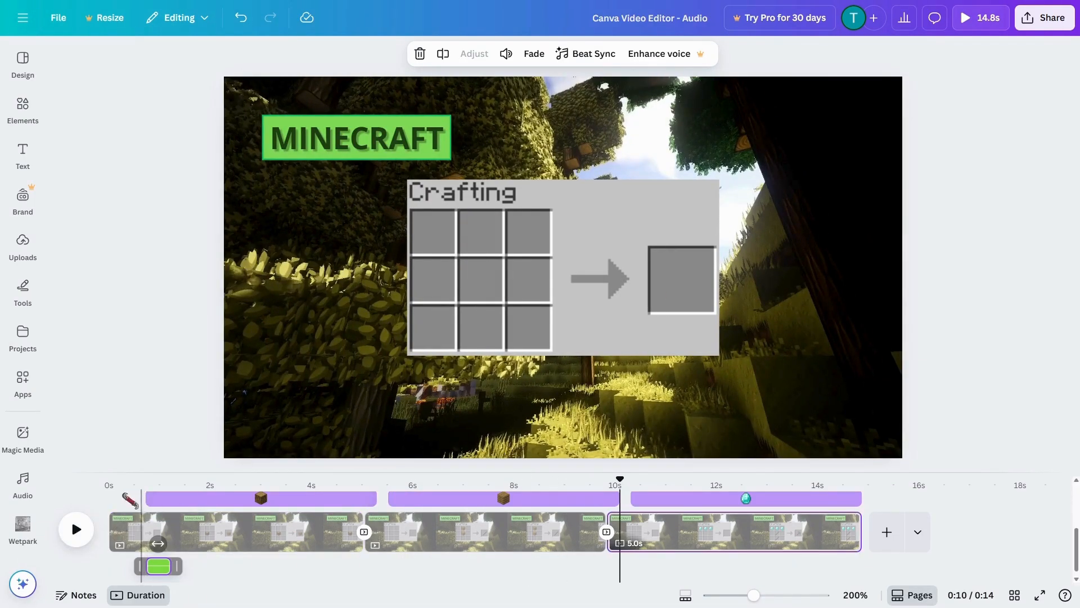
Add Successful_hit.ogg to the timeline and align it with the oak planks appearing in the result slot at about 2.1 s
drag(621, 481, 109, 479)
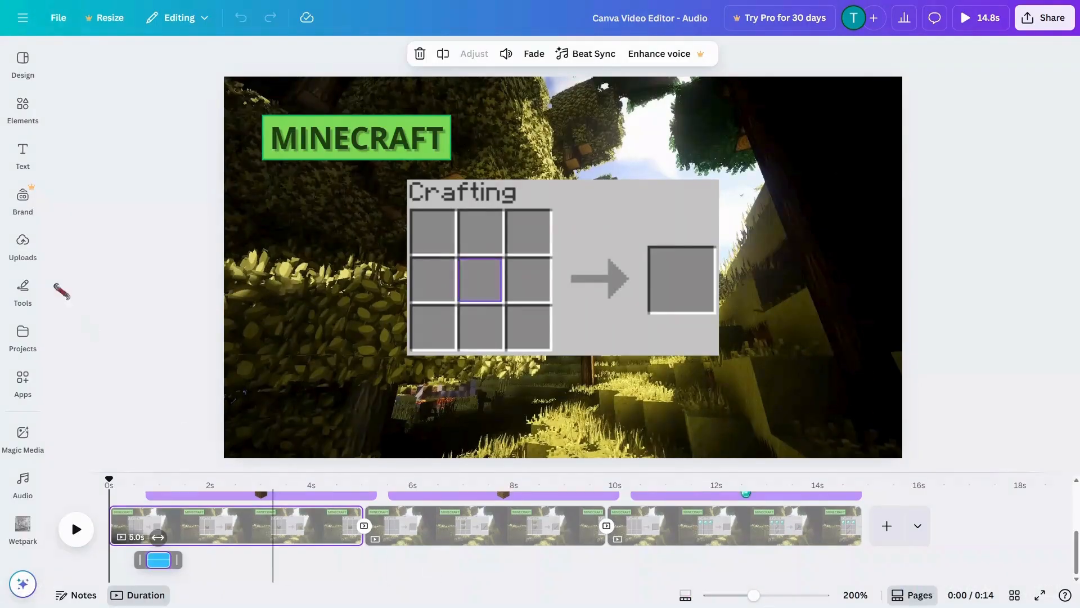
click(24, 248)
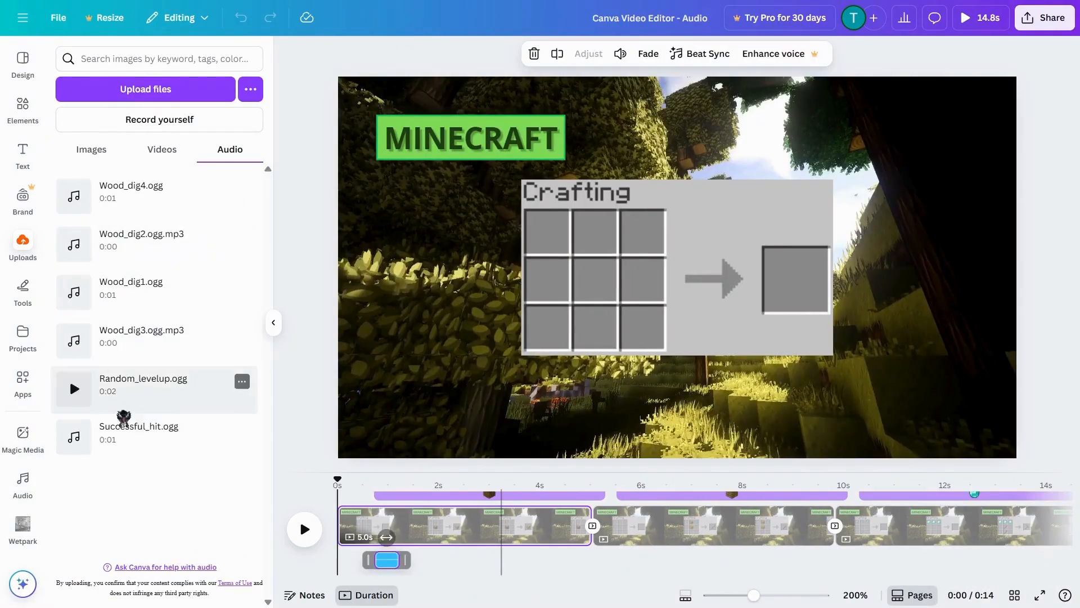
drag(124, 417, 507, 547)
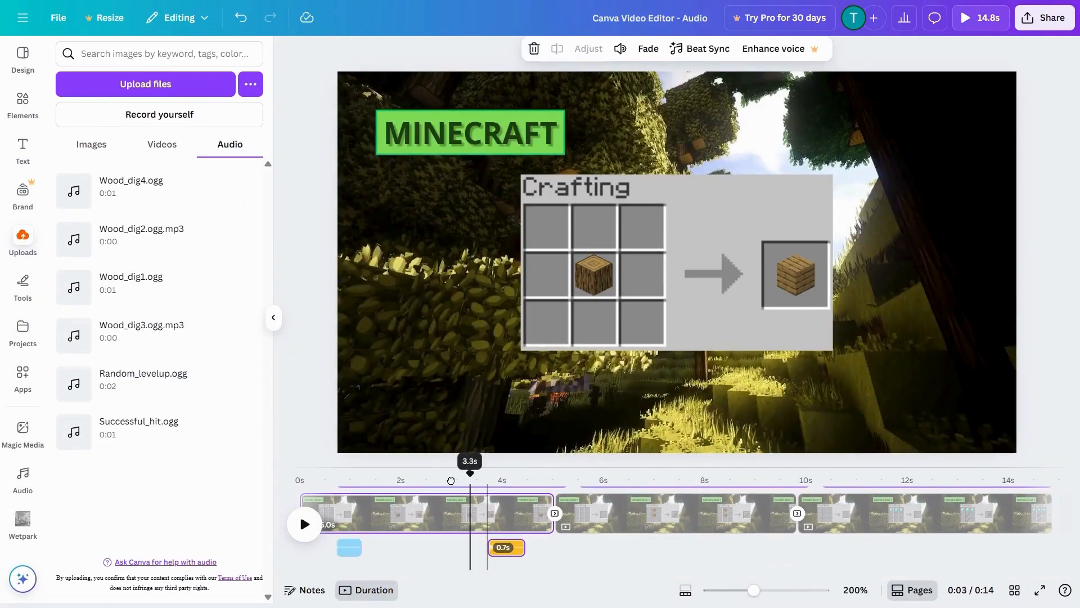
drag(452, 480, 403, 481)
drag(503, 547, 630, 548)
Duplicate the wood dig clip and place the copy at about 5.5 s, where the second page's first oak planks appear
right_click(348, 550)
click(443, 344)
drag(615, 481, 582, 480)
scroll(589, 513, up, 5)
scroll(586, 512, up, 2)
scroll(589, 524, down, 2)
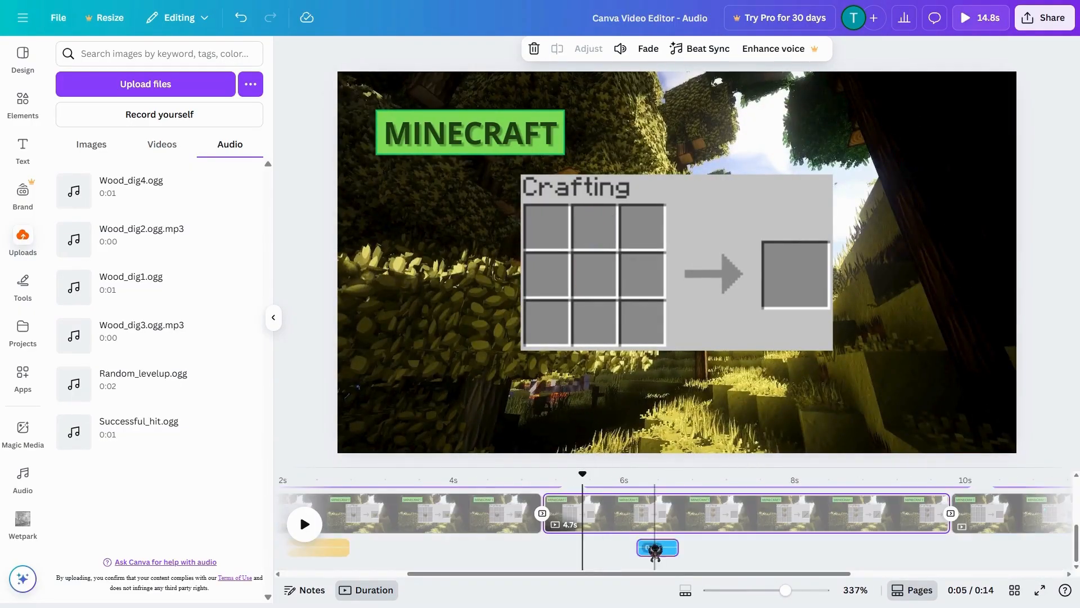
right_click(601, 549)
mouse_move(655, 549)
mouse_down()
mouse_move(601, 550)
mouse_move(631, 574)
mouse_move(647, 567)
mouse_up()
Duplicate the wood dig clip for the second oak planks at about 5.9 s and play that section back
click(662, 344)
scroll(650, 526, up, 2)
scroll(651, 528, down, 2)
scroll(632, 574, up, 2)
click(645, 549)
mouse_move(626, 402)
mouse_down()
mouse_move(609, 393)
mouse_move(618, 404)
mouse_up()
drag(644, 549, 636, 549)
drag(618, 402, 708, 403)
scroll(636, 529, down, 1)
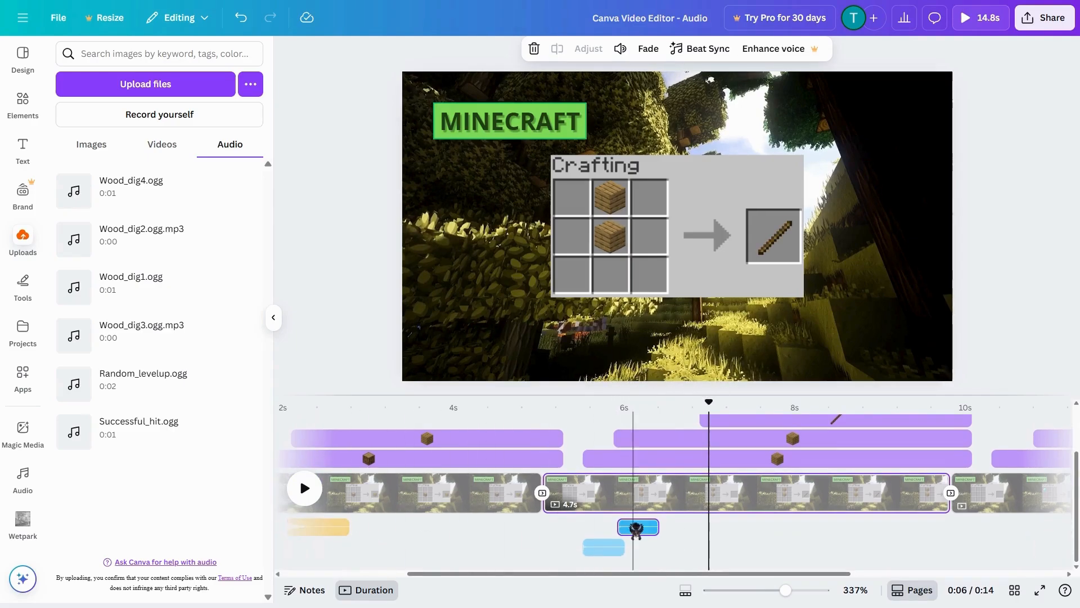
click(590, 404)
key(space)
key(space)
Duplicate the success sound clip, place the copy at about 6.9 s where the stick appears, and play it back
scroll(371, 534, left, 2)
click(429, 528)
key(ctrl+d)
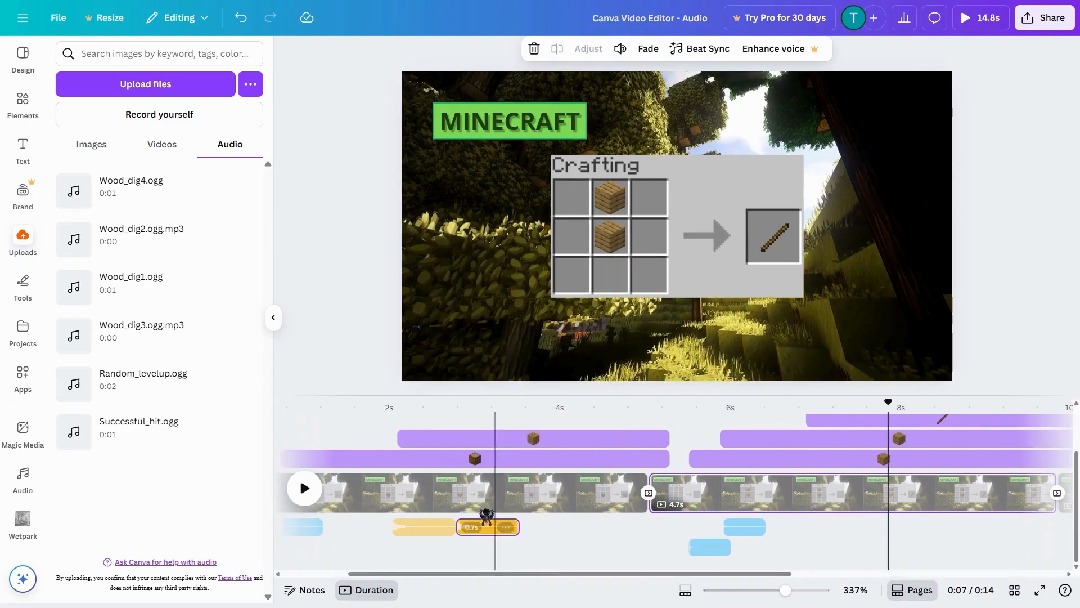
drag(488, 523, 840, 525)
click(806, 402)
drag(697, 574, 926, 585)
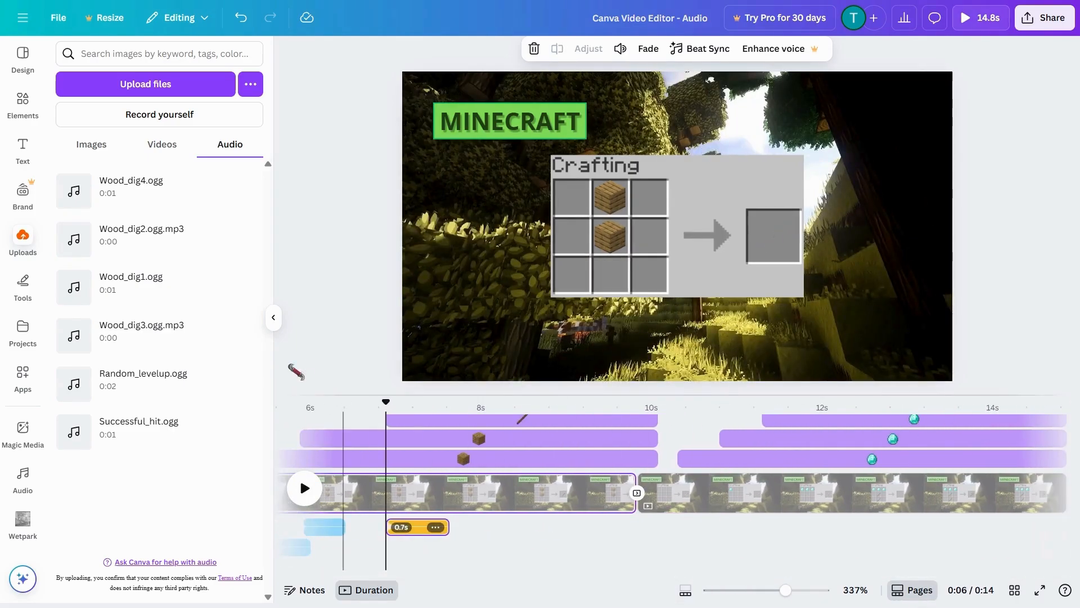
click(305, 488)
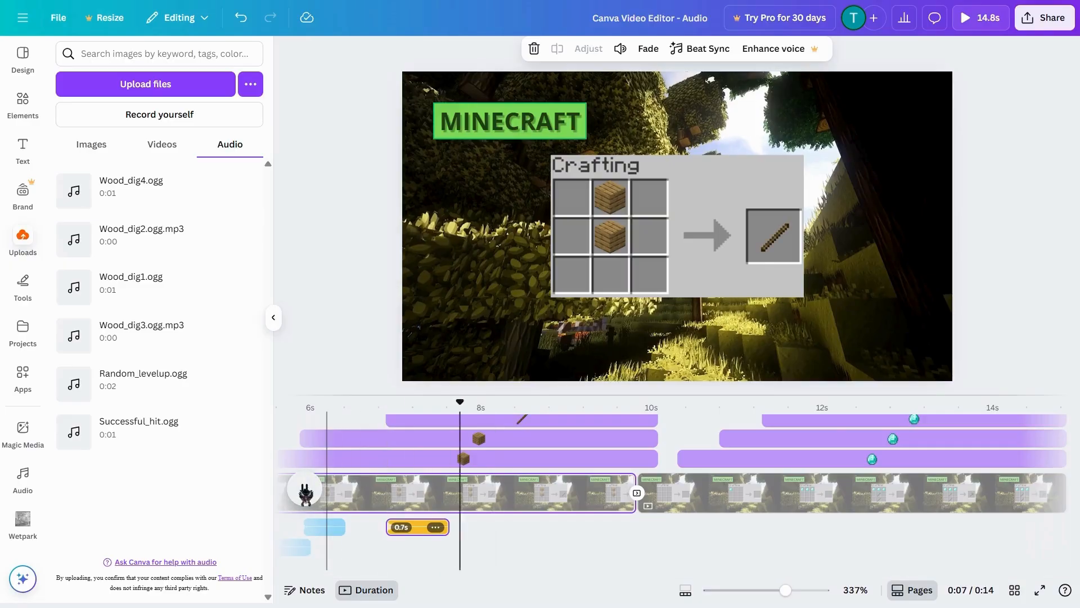
click(306, 490)
Duplicate a wood dig clip and place the copy at about 10.3 s, where the first diamond appears
click(677, 402)
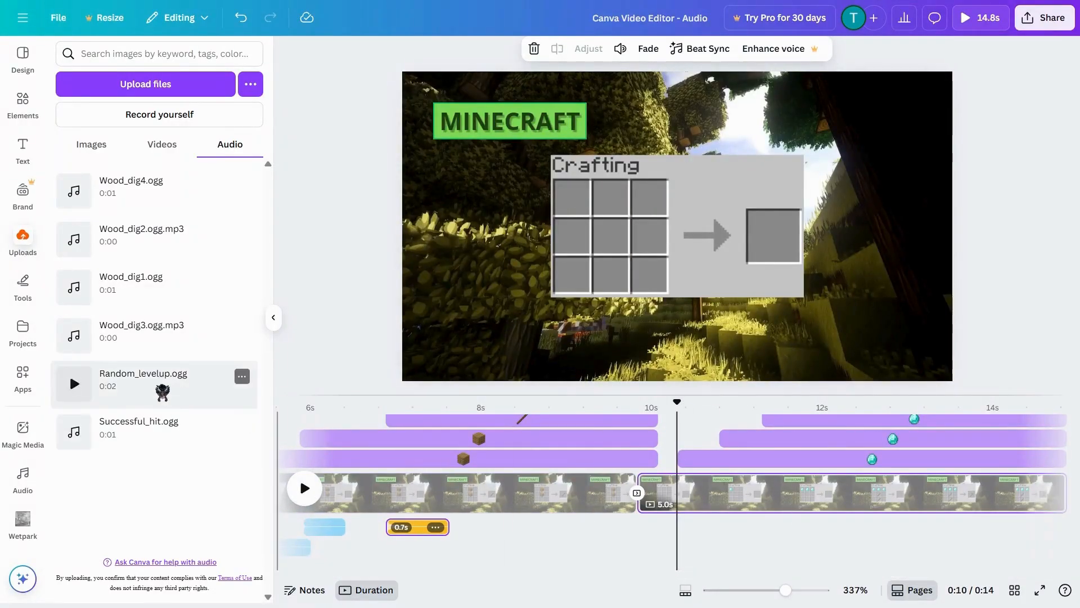
right_click(327, 526)
click(398, 321)
drag(368, 547, 708, 527)
click(273, 318)
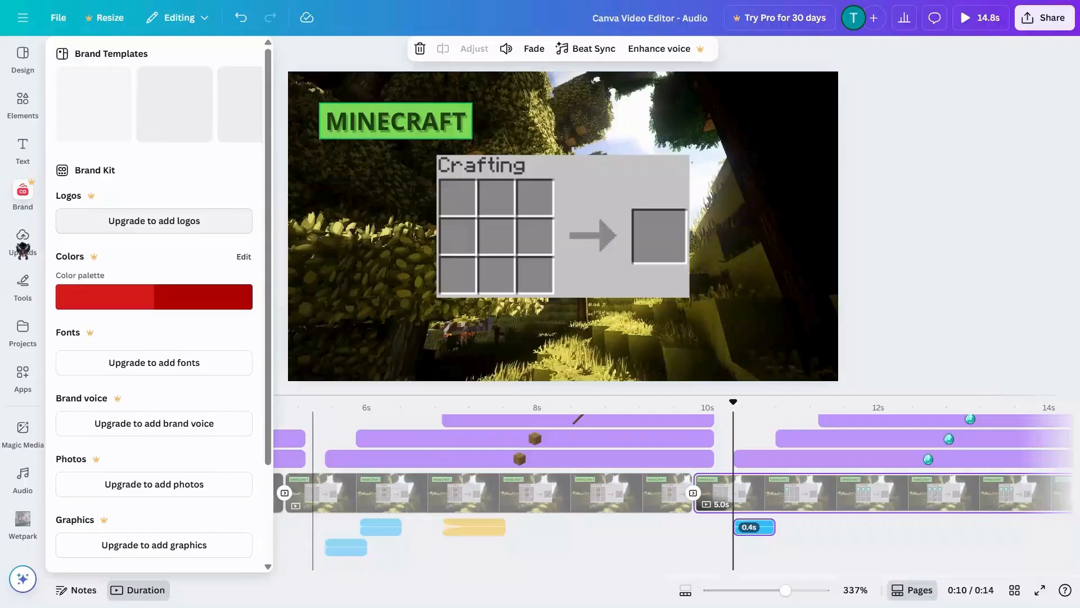
Upload the Stone_dig1 audio file from the Crafting folder
click(23, 239)
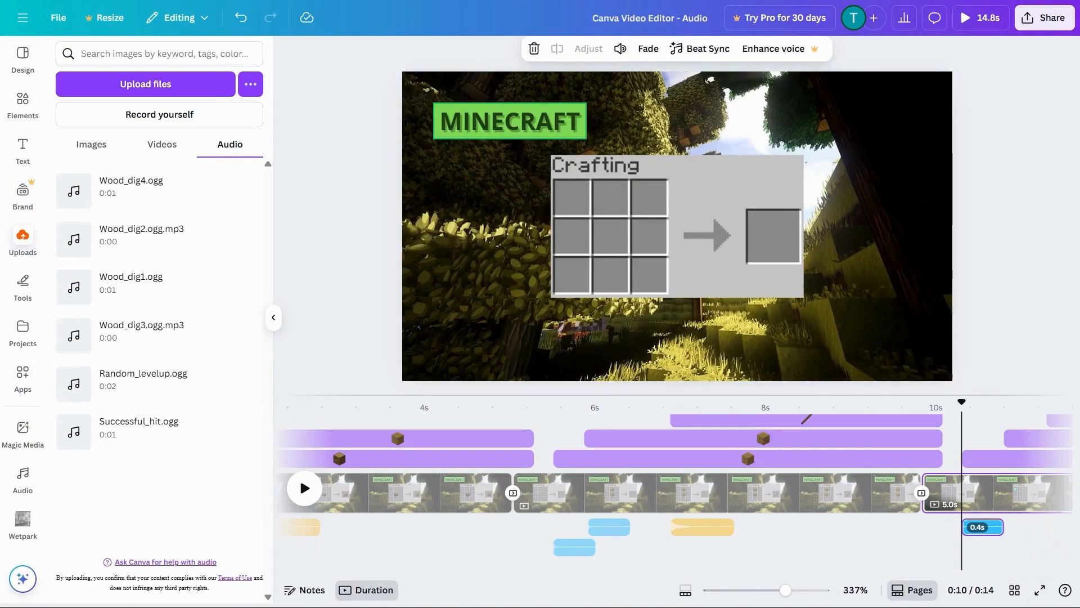
click(178, 87)
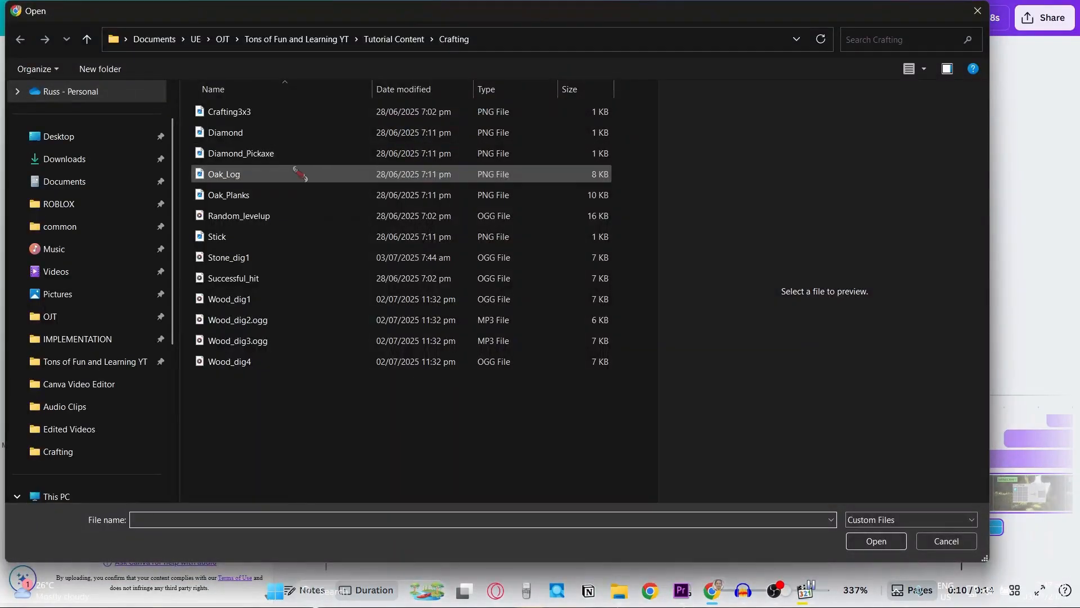
click(247, 251)
click(880, 539)
Add Stone_dig1.ogg to the timeline at about 10.3 s, in line with the first diamond
drag(652, 573, 774, 573)
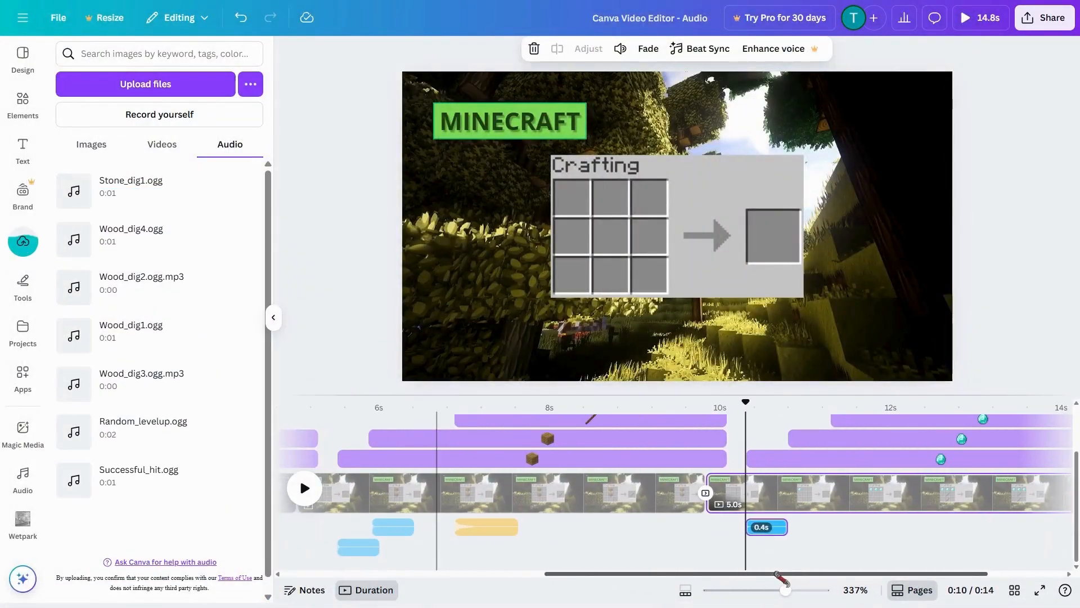
drag(129, 191, 739, 542)
scroll(733, 533, up, 3)
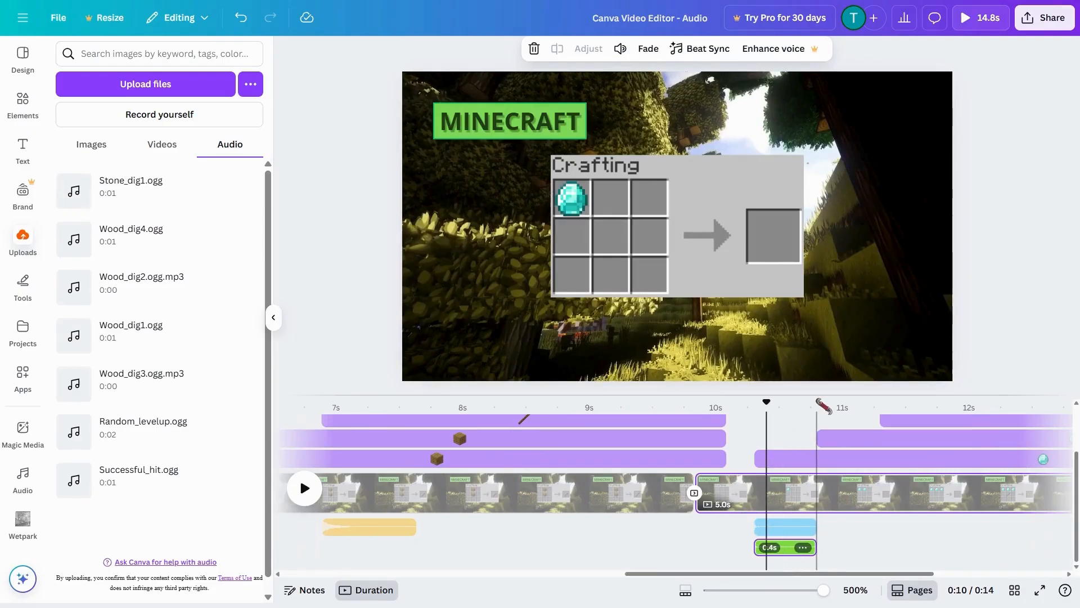
Duplicate the stone dig clip twice, lining the copies up with the second and third diamonds at about 10.8 s and 11.3 s
right_click(795, 543)
click(858, 350)
right_click(861, 526)
click(921, 319)
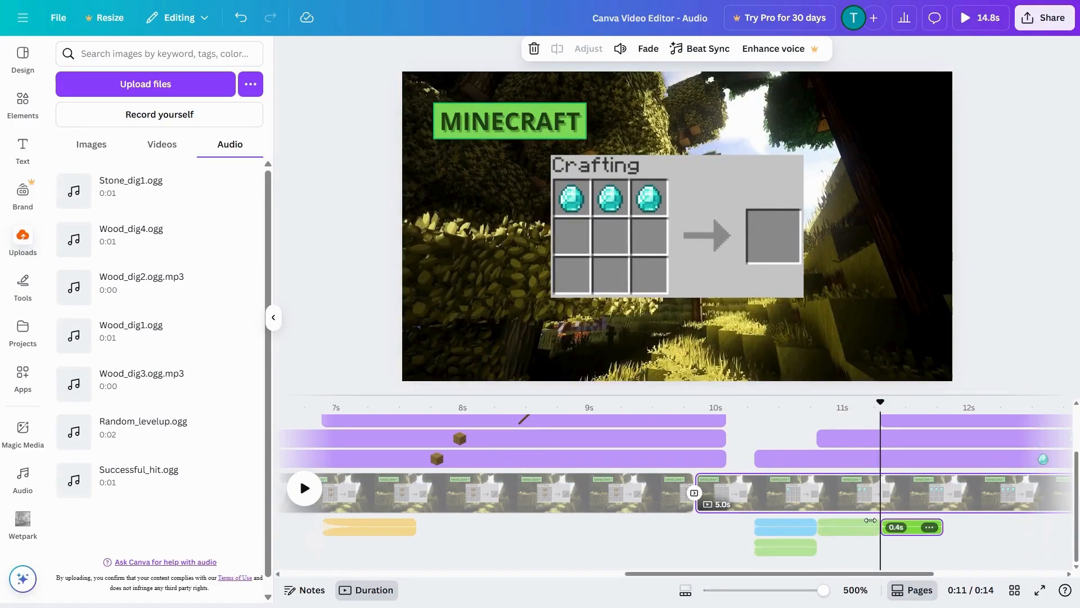
Move the third page's wood dig clip to the first stick at about 11.8 s and duplicate it for the second stick
scroll(580, 537, right, 4)
drag(580, 530, 770, 529)
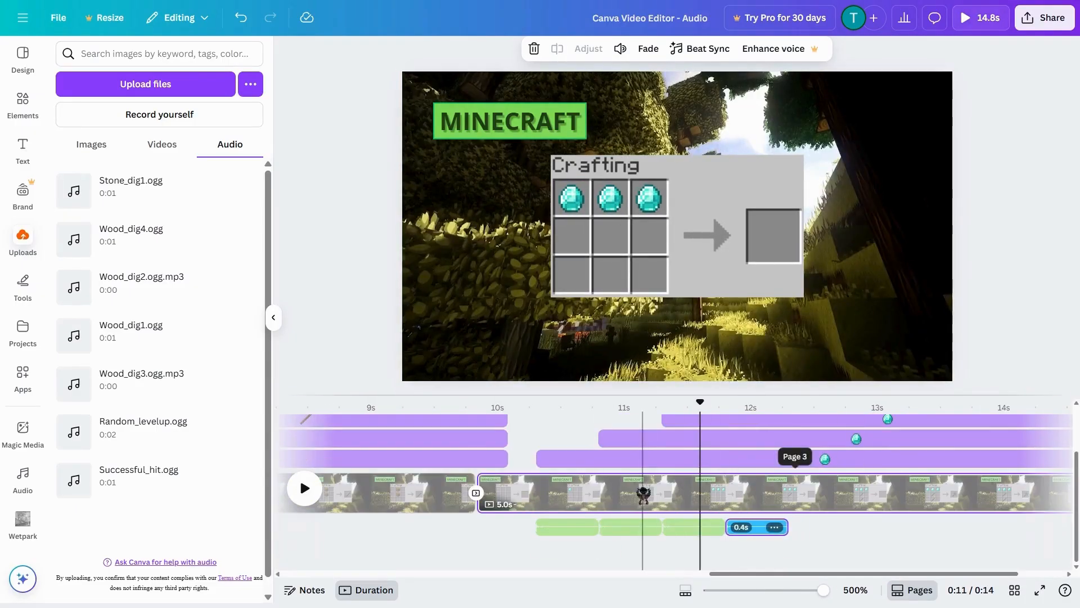
right_click(765, 527)
click(839, 329)
scroll(816, 527, down, 2)
right_click(816, 527)
click(885, 323)
Add Random_levelup.ogg to the timeline at about 12.8 s, in line with the diamond pickaxe on the third page
key(space)
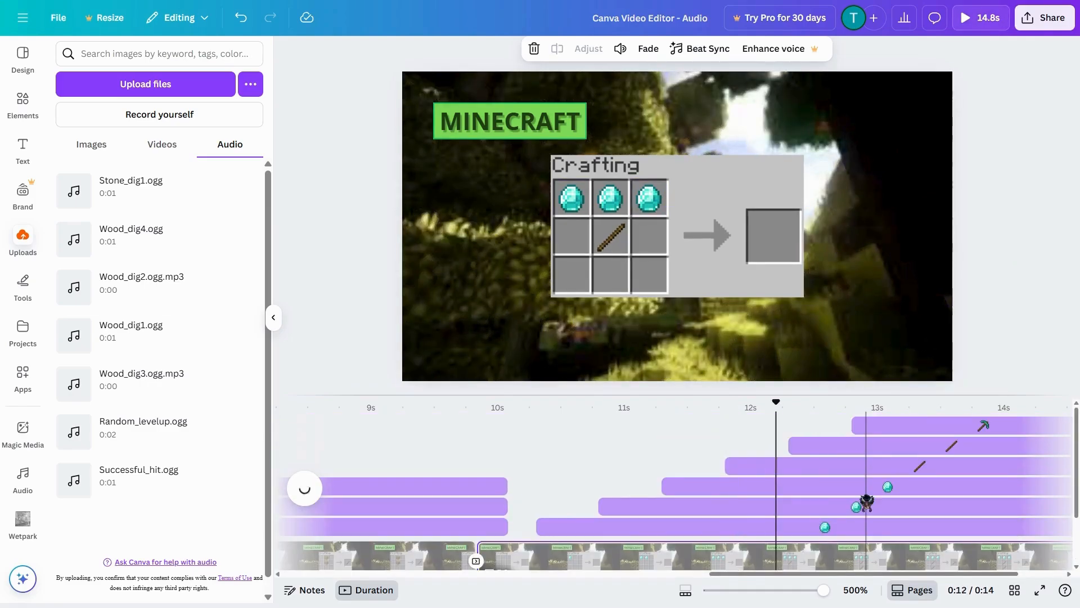
key(space)
scroll(867, 502, down, 1)
click(931, 357)
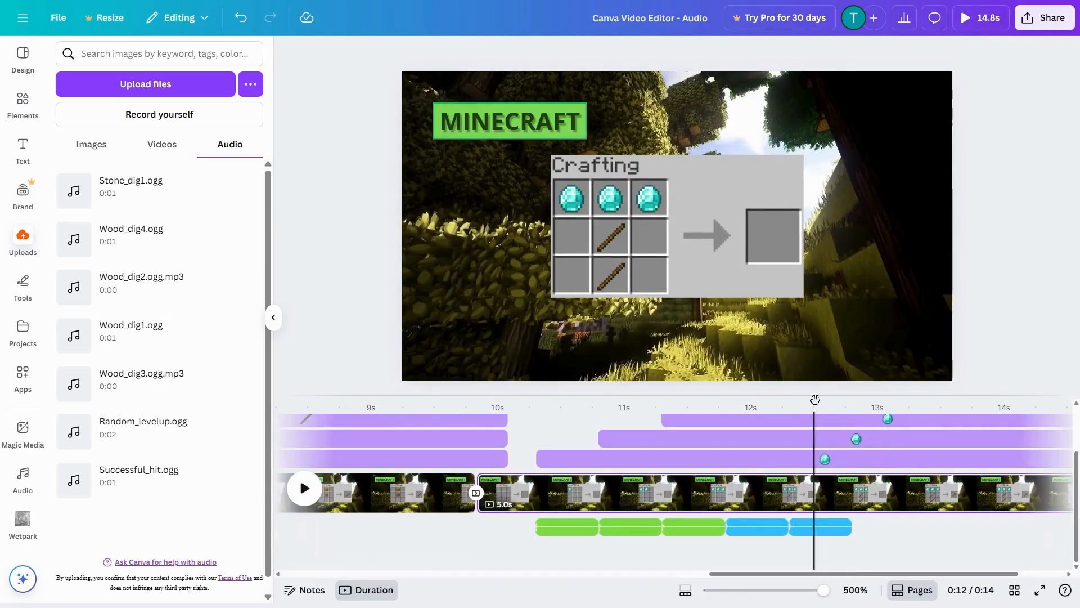
click(854, 406)
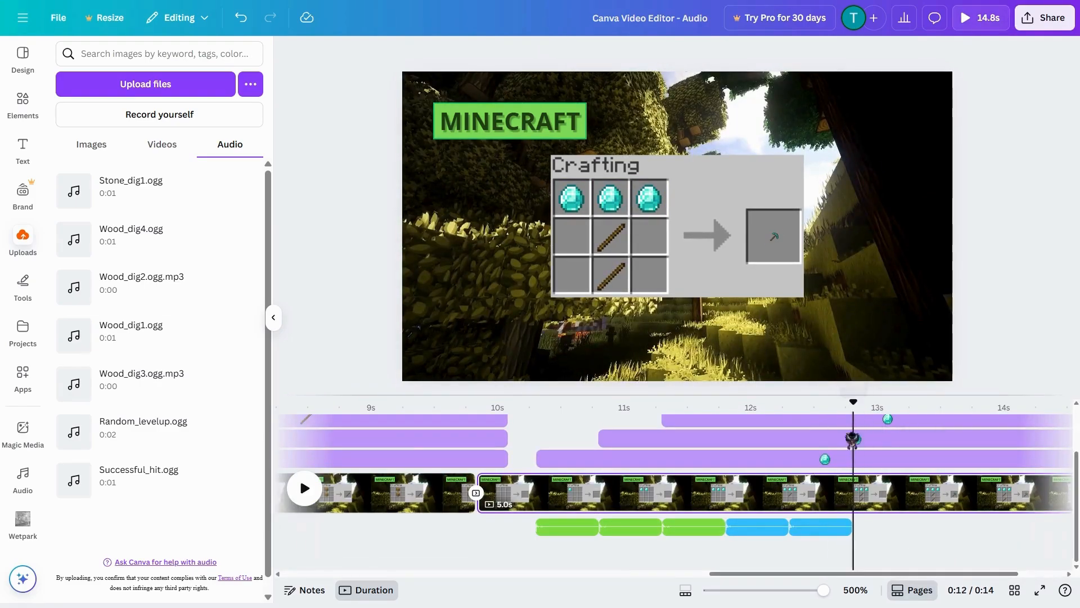
drag(60, 444, 823, 410)
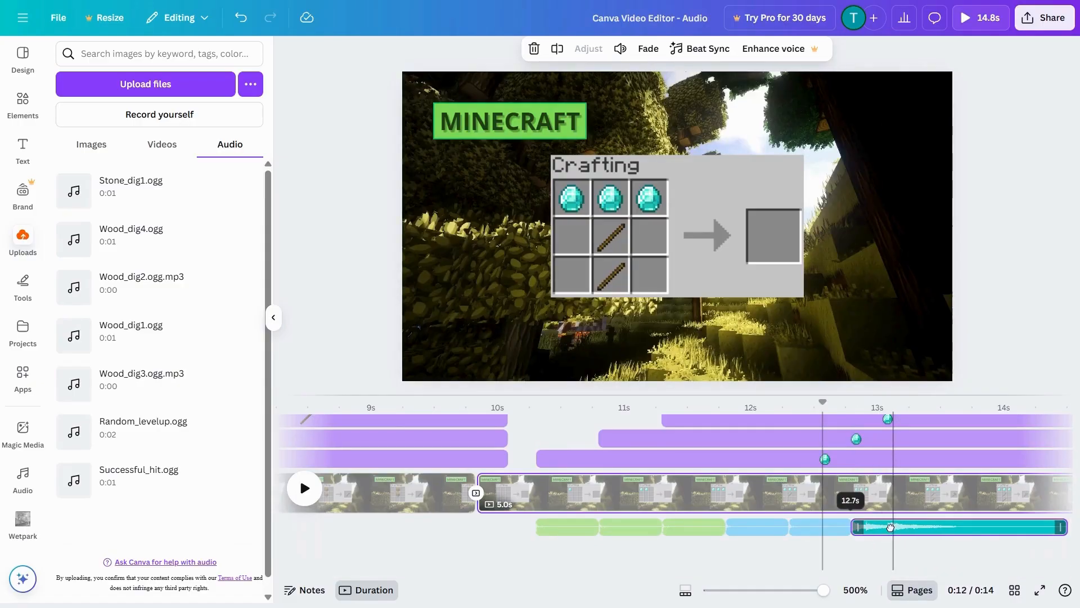
Play the video from the beginning to check the sound effects against the items on all three pages
click(273, 318)
drag(731, 573, 225, 574)
drag(472, 406, 77, 488)
click(77, 489)
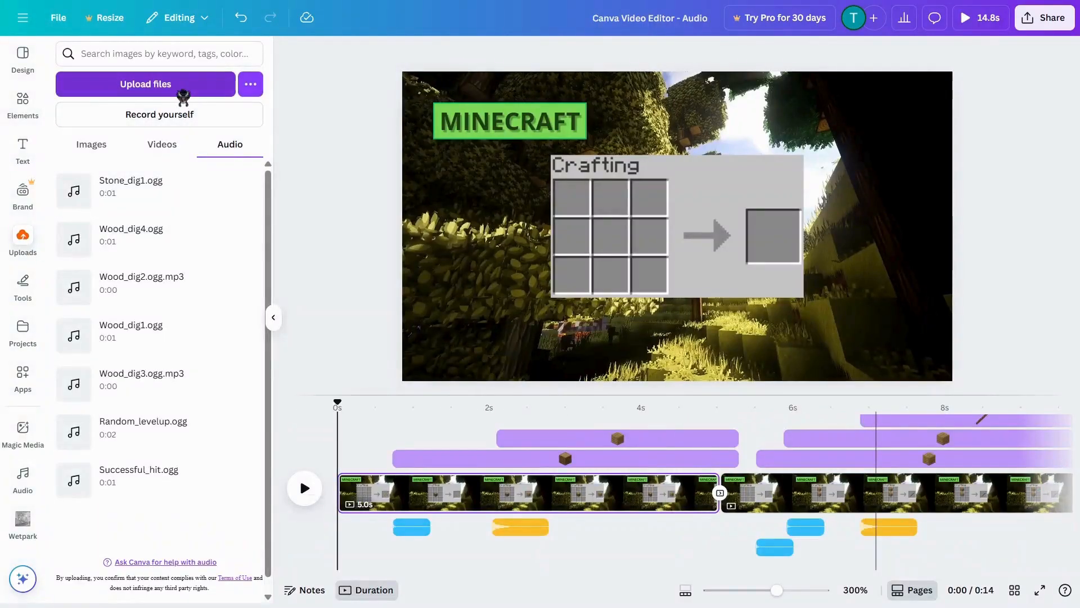
Upload Minecraft.ogg from the Crafting folder and add it as background music on its own track, starting at 0 s
click(183, 95)
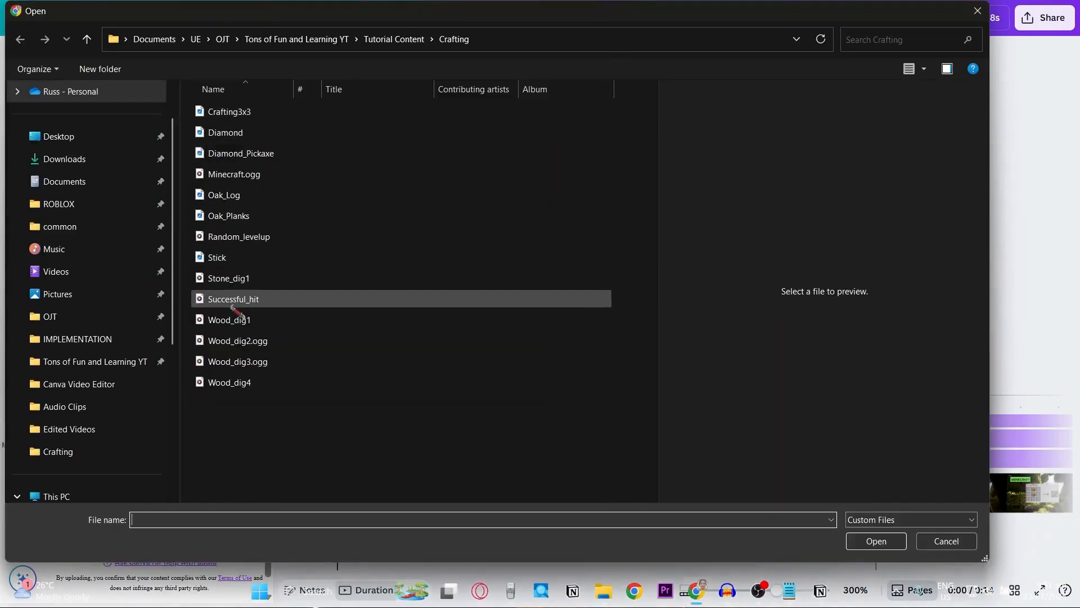
click(234, 173)
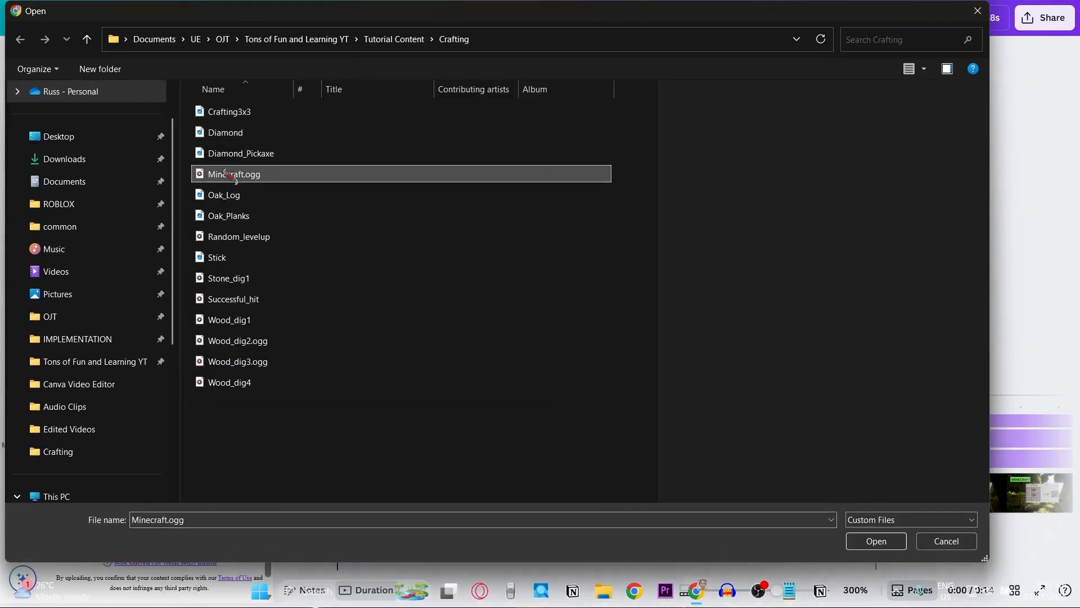
click(876, 541)
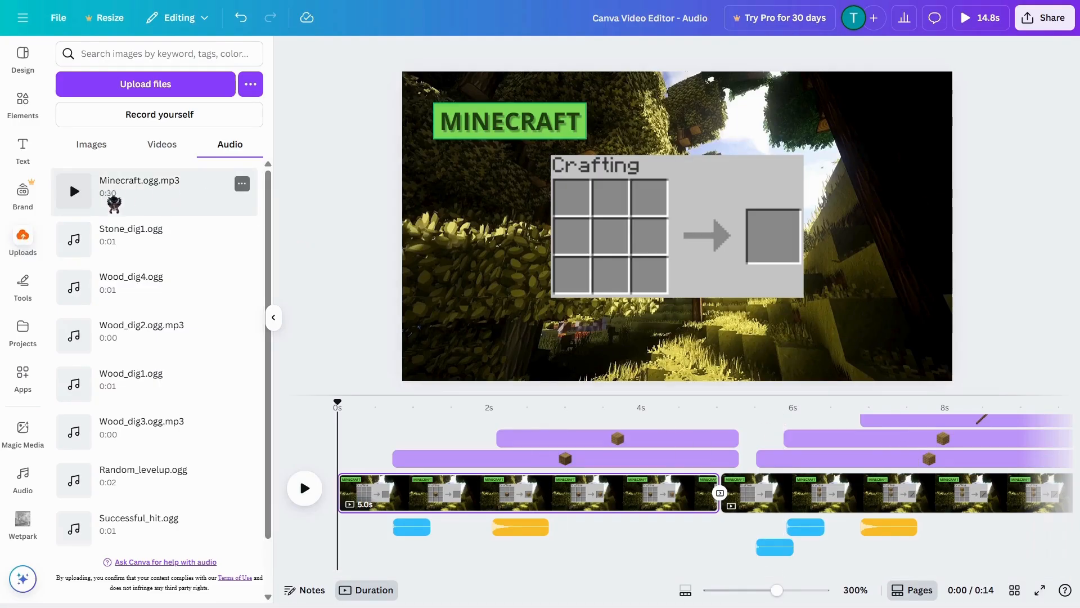
drag(115, 201, 396, 560)
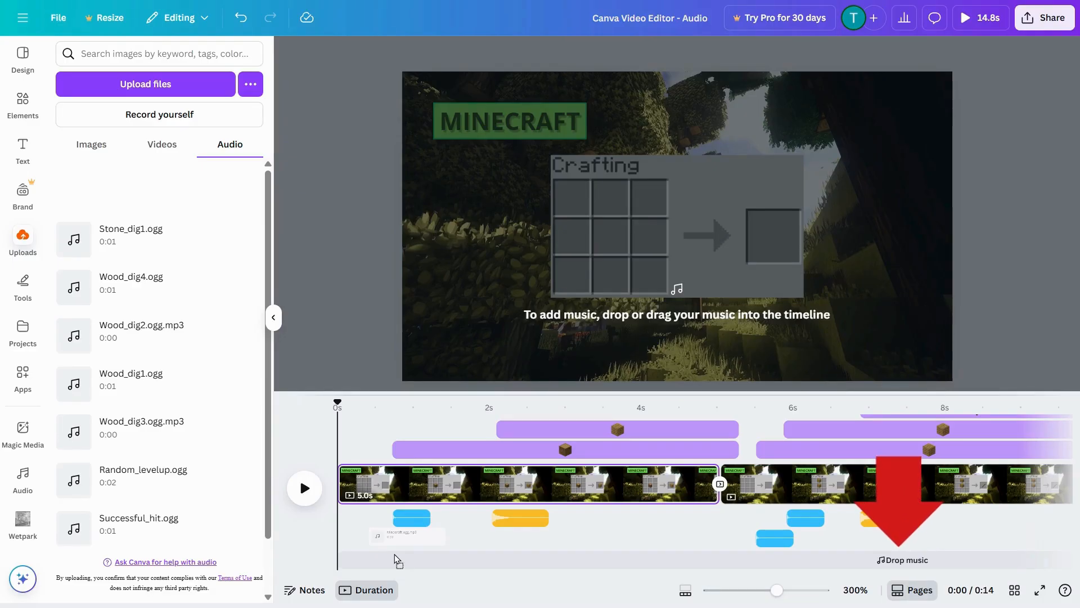
drag(396, 559, 337, 562)
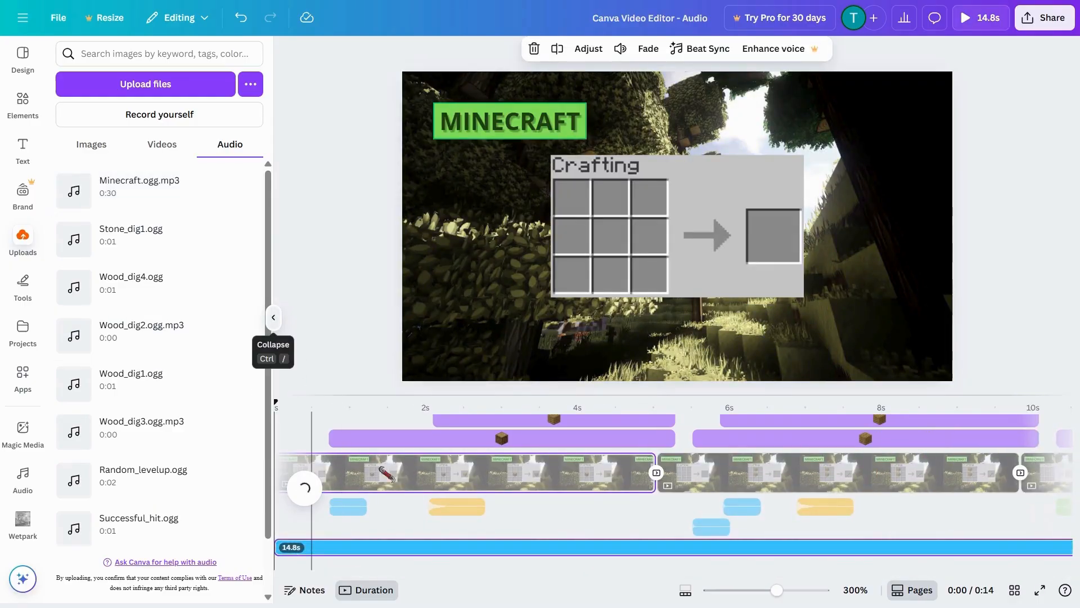
Play the whole video from the start to check the background music together with the sound effects
click(273, 317)
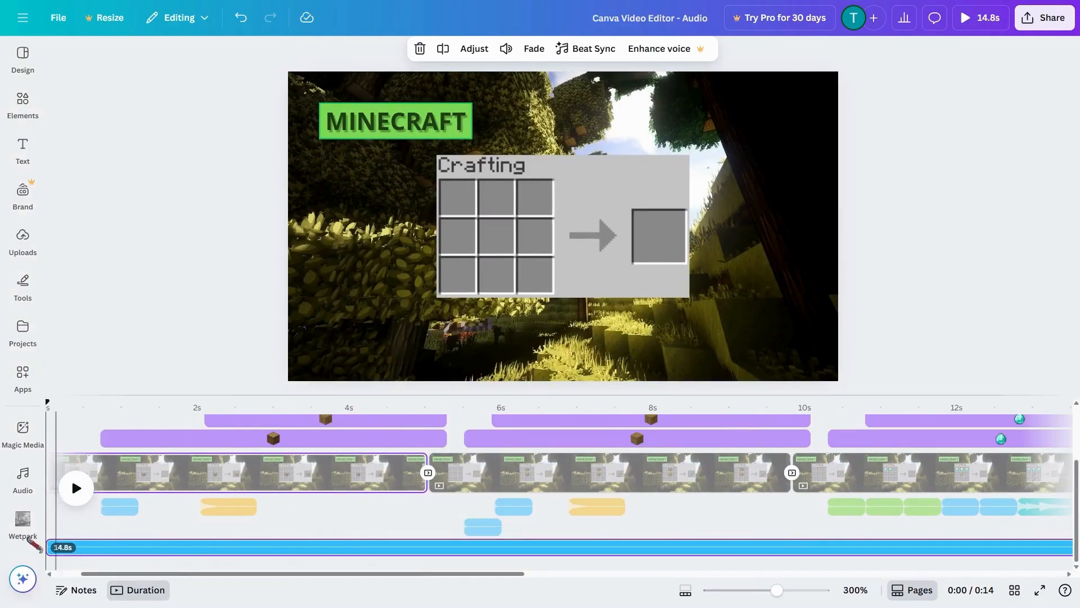
click(76, 488)
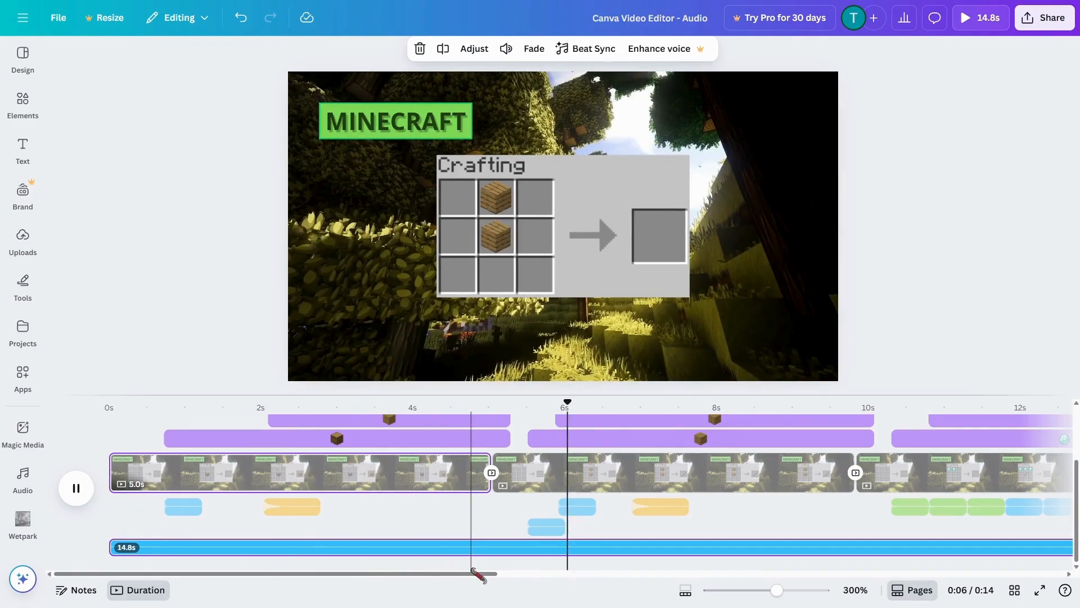
drag(485, 573, 688, 592)
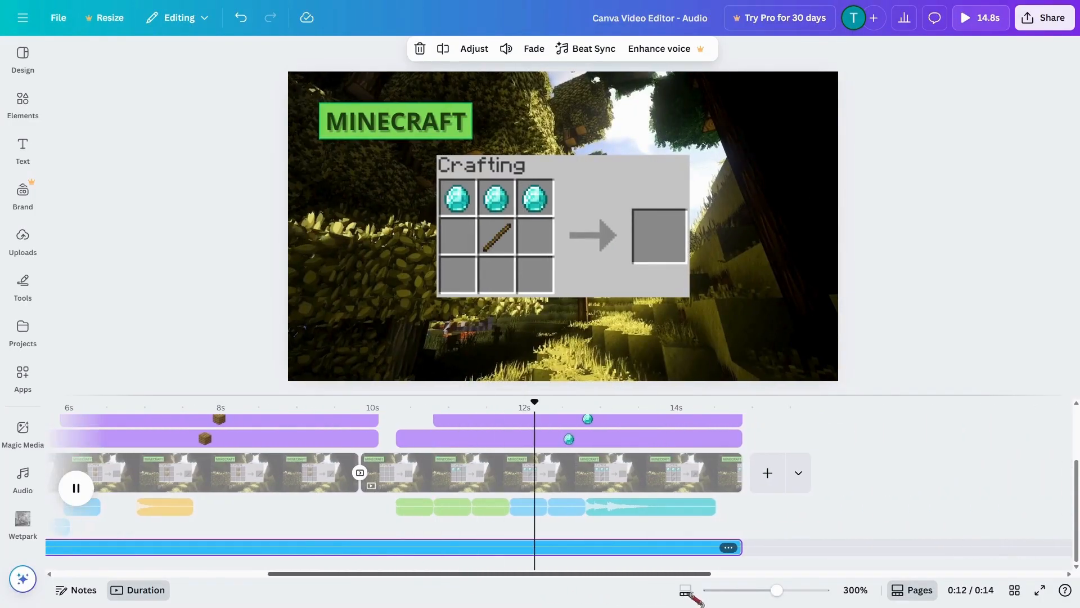